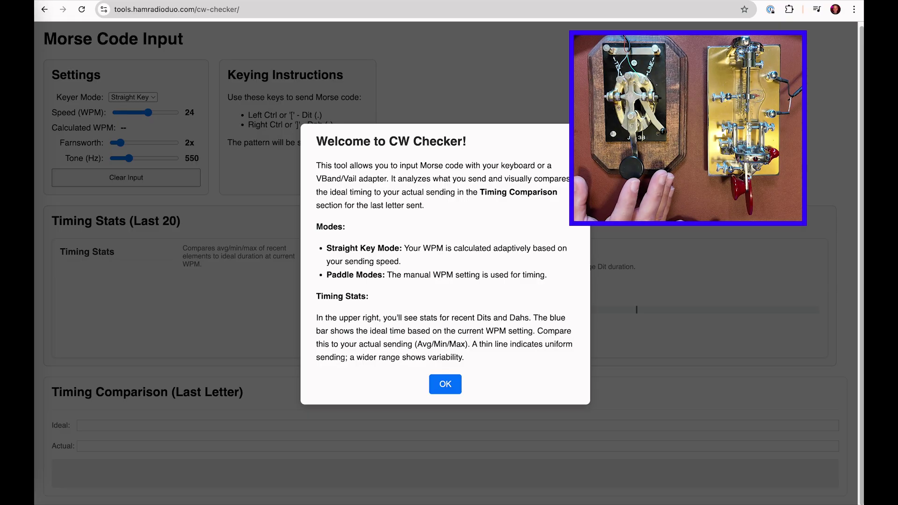
# Step: Key a few test T's and a run of elements in Straight Key mode
pyautogui.press('ctrl')
pyautogui.press('ctrl')
pyautogui.press('ctrl')
pyautogui.press('ctrl')
pyautogui.press('ctrl')
pyautogui.press('ctrl')
pyautogui.press('ctrl')
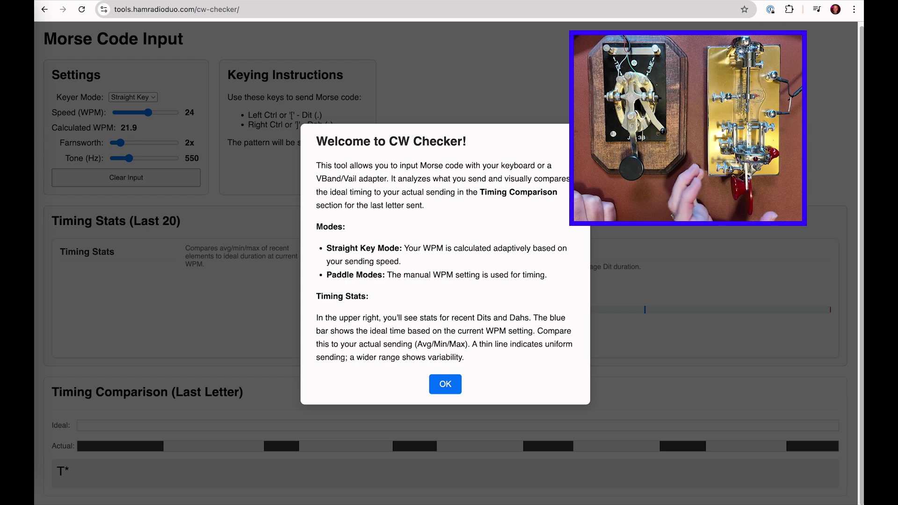
pyautogui.press('ctrl')
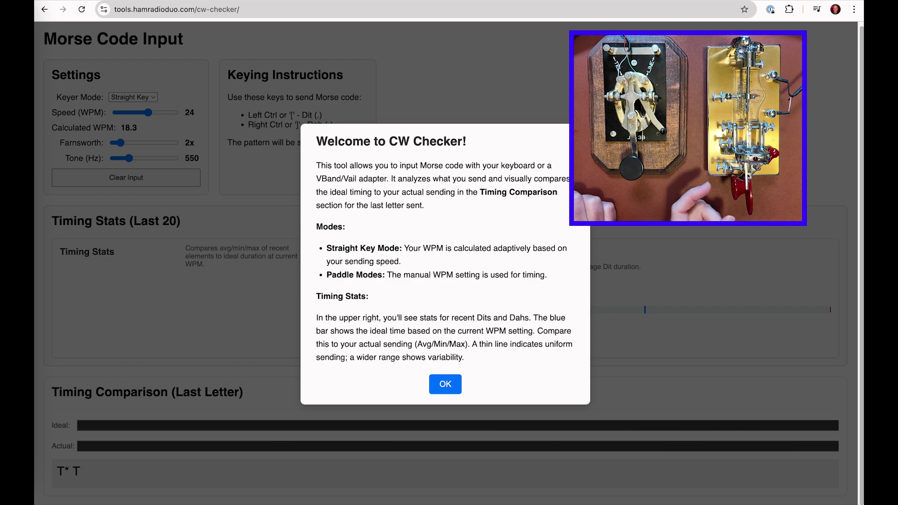
pyautogui.press('ctrl')
pyautogui.press('ctrl')
pyautogui.press('ctrl')
pyautogui.press('ctrl')
pyautogui.press('ctrl')
pyautogui.press('ctrl')
pyautogui.press('ctrl')
pyautogui.press('ctrl')
pyautogui.press('ctrl')
pyautogui.press('ctrl')
pyautogui.press('ctrl')
pyautogui.press('ctrl')
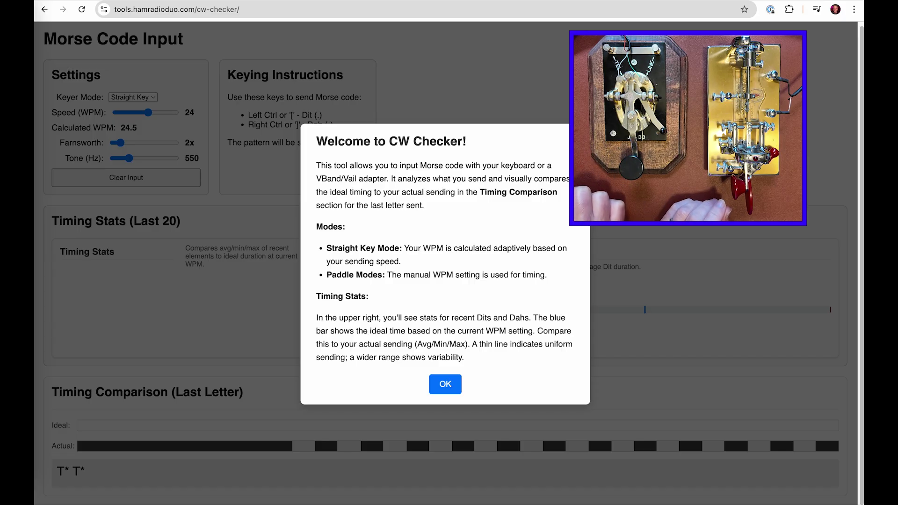
# Step: Reload CW Checker to reset it and dismiss the welcome message
pyautogui.press('Return')
pyautogui.press('super+r')
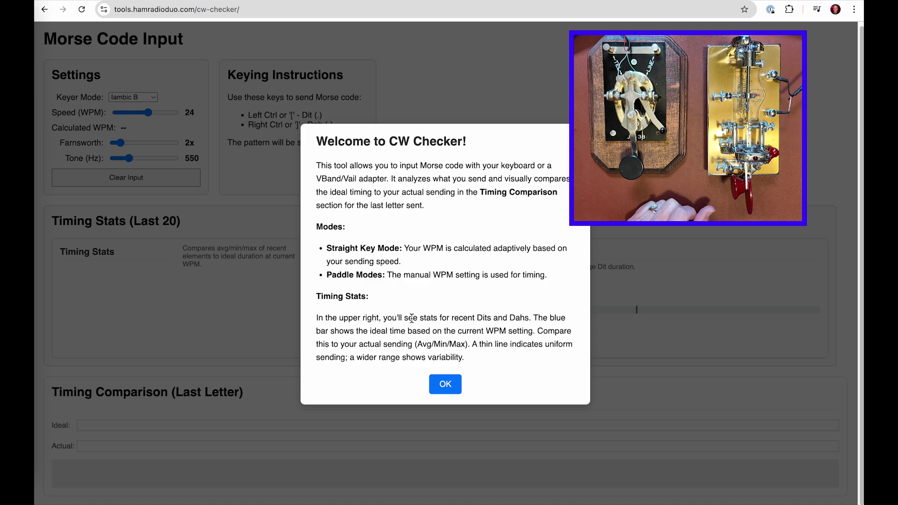
pyautogui.click(452, 392)
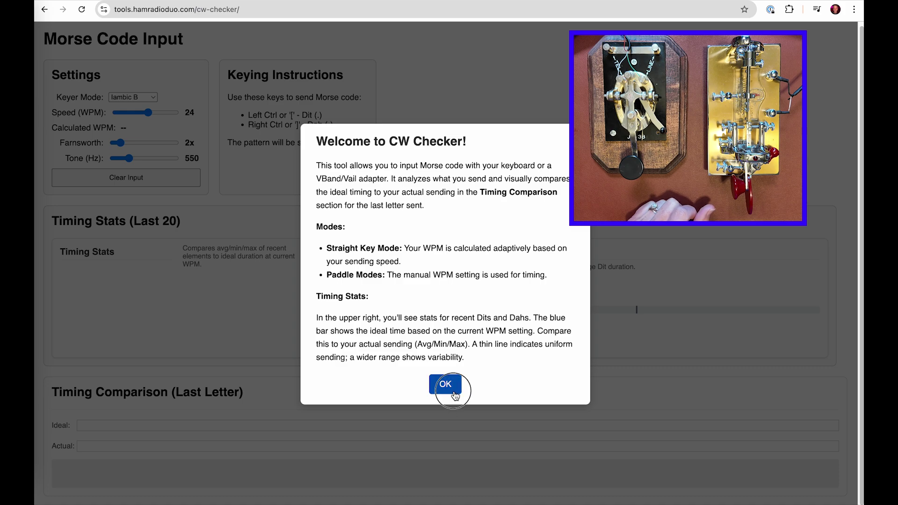
# Step: Keep the keyer mode at Iambic B and key N4FFF with the paddle at 24 WPM
pyautogui.click(151, 97)
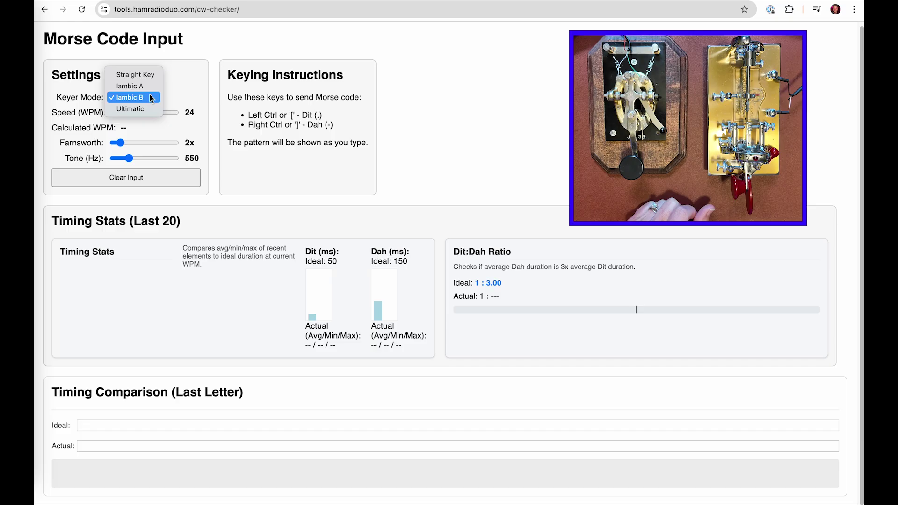
pyautogui.click(151, 97)
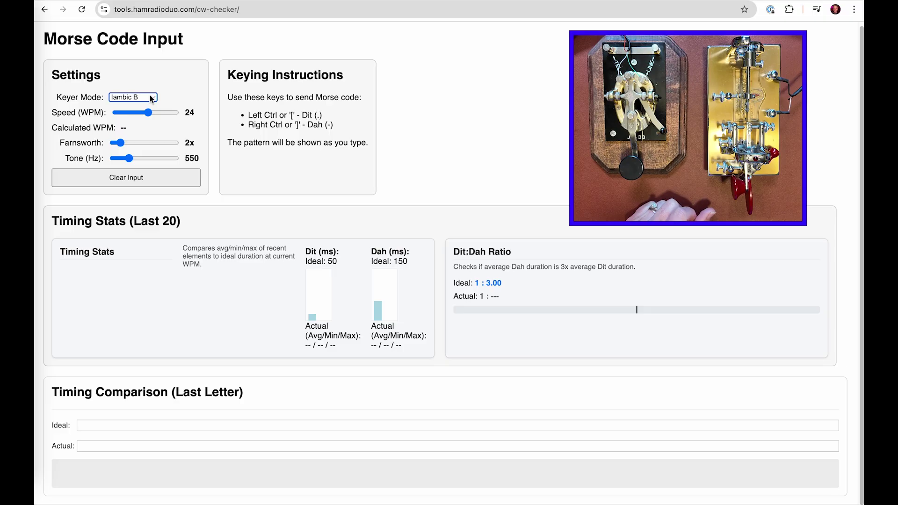
pyautogui.press('Control_R')
pyautogui.press('Control_L')
pyautogui.press('Control_L')
pyautogui.press('Control_L')
pyautogui.press('Control_L')
pyautogui.press('Control_L')
pyautogui.press('Control_R')
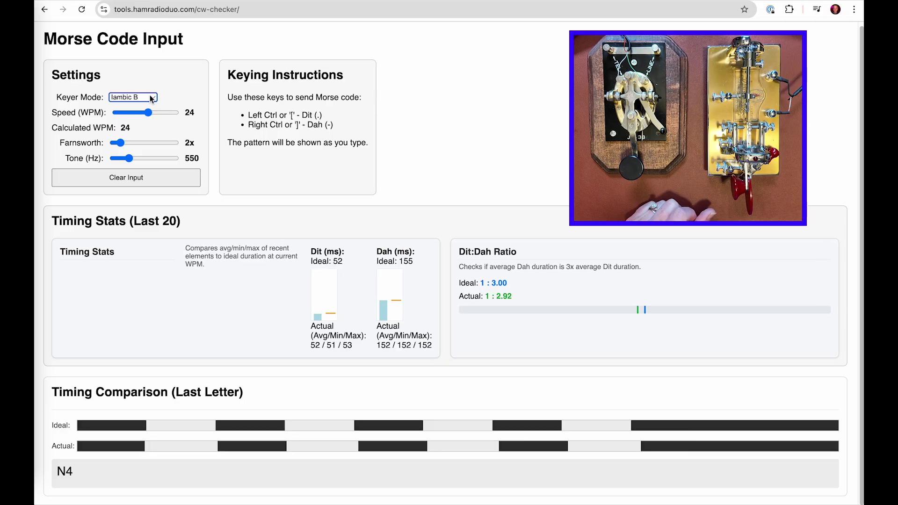
pyautogui.press('Control_L')
pyautogui.press('Control_L')
pyautogui.press('Control_R')
pyautogui.press('Control_L')
pyautogui.press('Control_L')
pyautogui.press('Control_L')
pyautogui.press('Control_R')
pyautogui.press('Control_L')
pyautogui.press('Control_L')
pyautogui.press('Control_L')
pyautogui.press('Control_R')
pyautogui.press('Control_L')
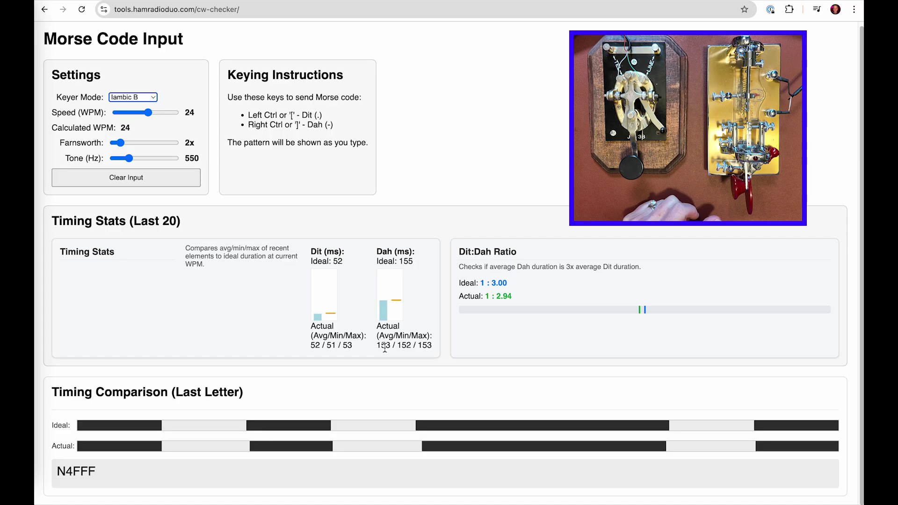
# Step: Slow the speed to 15 WPM, clear the old N4FFF, and key N4
pyautogui.moveTo(148, 113); pyautogui.dragTo(133, 115)
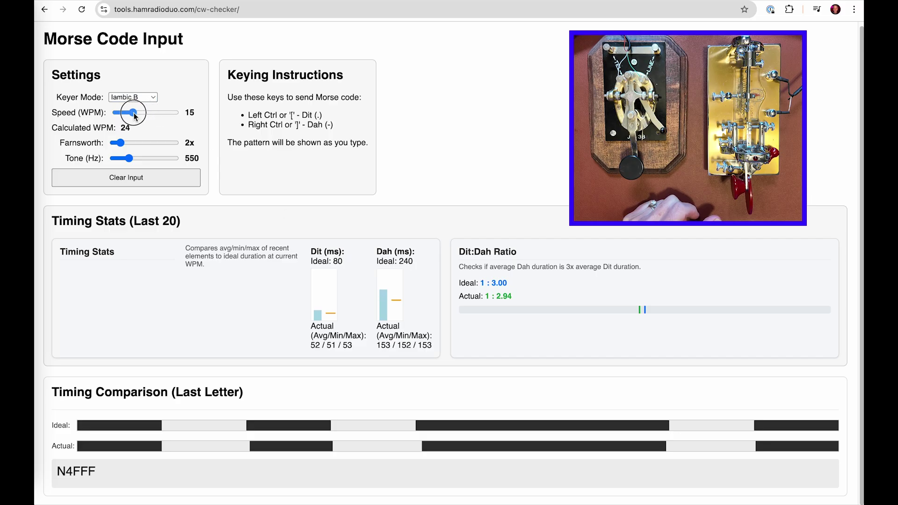
pyautogui.click(126, 180)
pyautogui.press('Control_R')
pyautogui.press('Control_L')
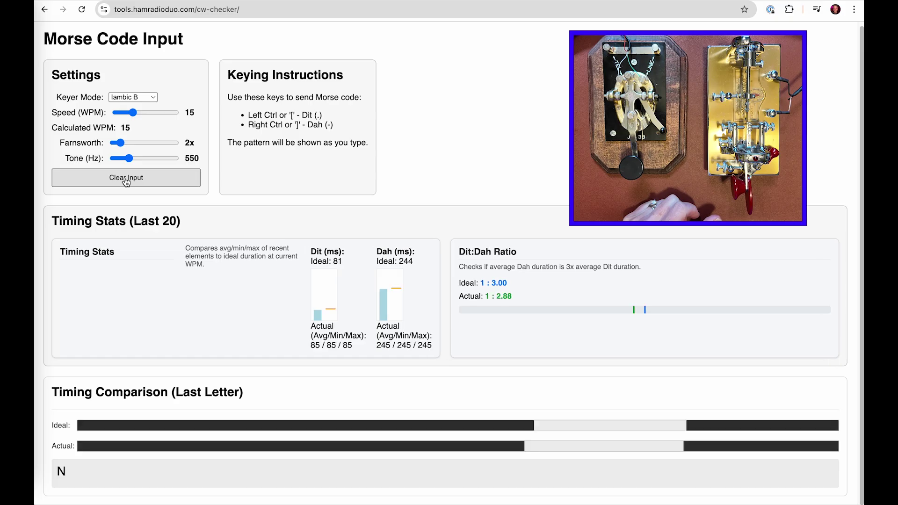
pyautogui.press('Control_L')
pyautogui.press('Control_L')
pyautogui.press('Control_L')
pyautogui.press('Control_L')
pyautogui.press('Control_R')
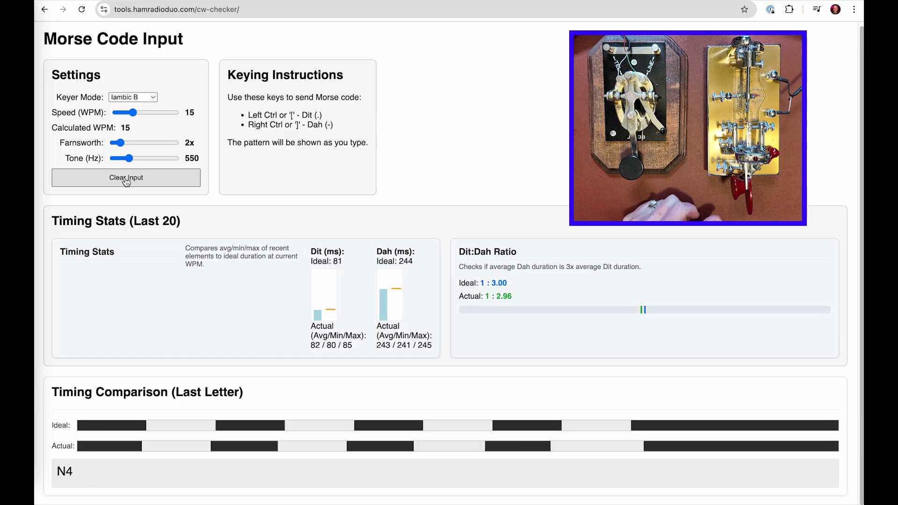
# Step: Key FFF to complete N4FFF, then reload the page
pyautogui.press('Control_L')
pyautogui.press('Control_L')
pyautogui.press('Control_R')
pyautogui.press('Control_L')
pyautogui.press('Control_L')
pyautogui.press('Control_L')
pyautogui.press('Control_R')
pyautogui.press('Control_L')
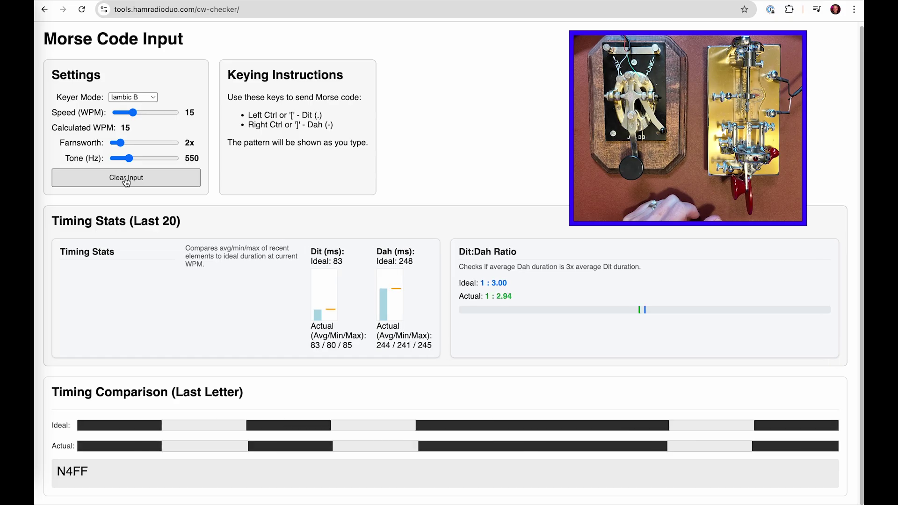
pyautogui.press('Control_L')
pyautogui.press('Control_L')
pyautogui.press('Control_R')
pyautogui.press('Control_L')
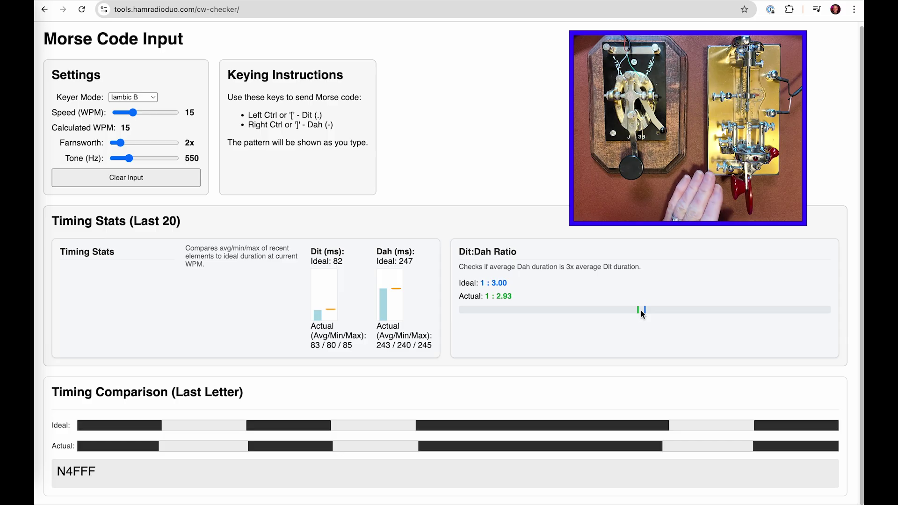
pyautogui.press('super+r')
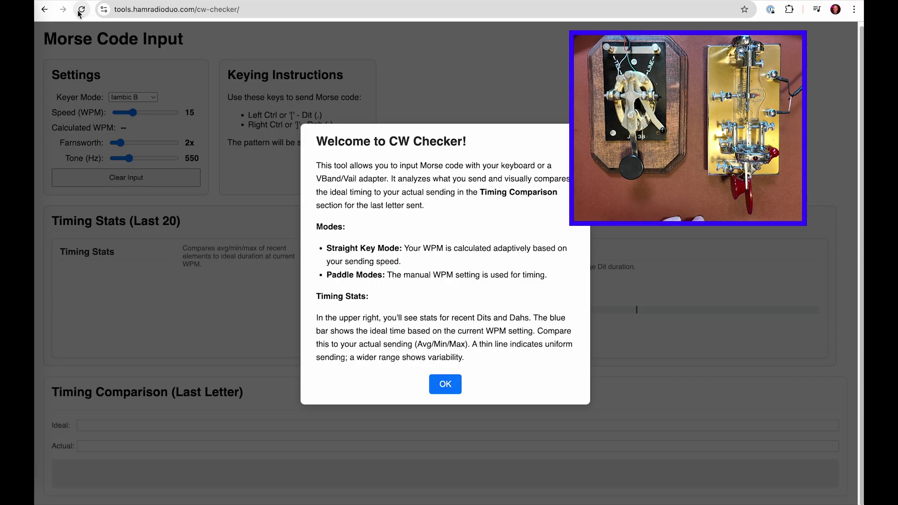
# Step: Dismiss the welcome message, switch keyer mode to Straight Key, and clear the input
pyautogui.click(449, 390)
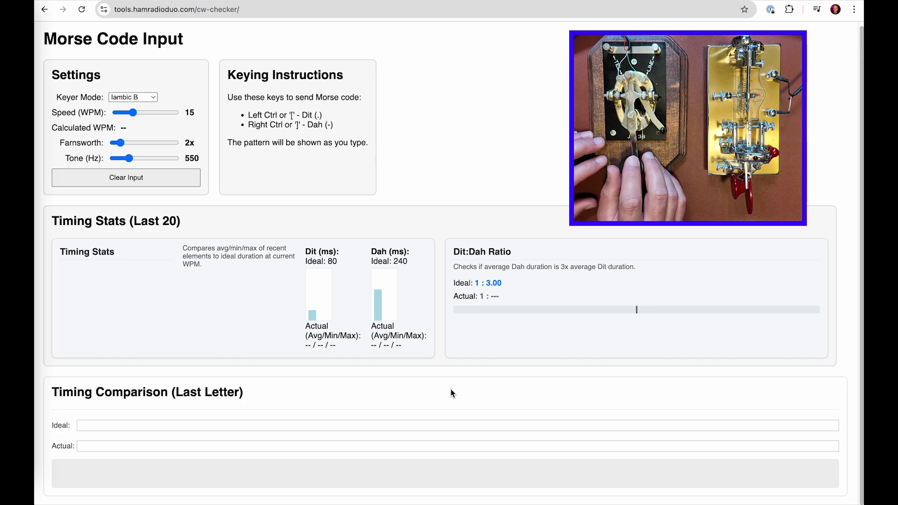
pyautogui.click(135, 98)
pyautogui.click(143, 74)
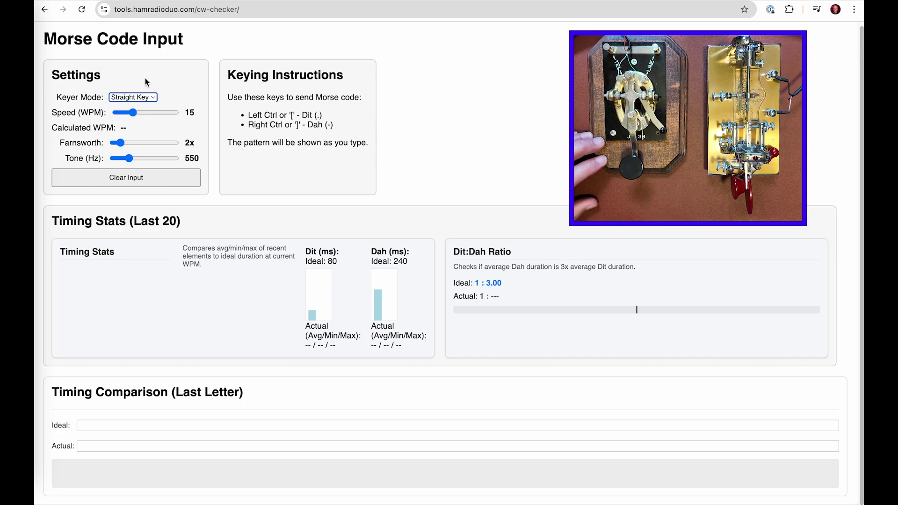
pyautogui.click(150, 183)
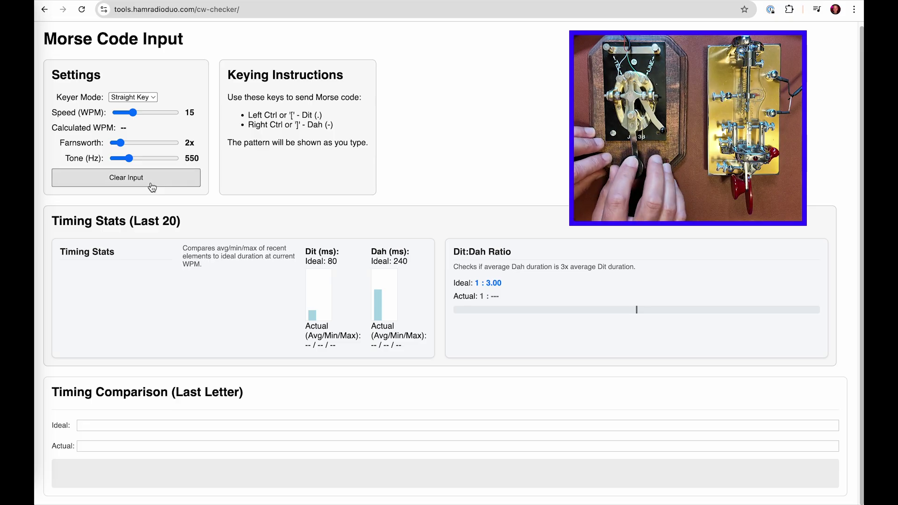
# Step: Key N4FFF F on the straight key, decoding at 17.2 WPM with a 1:3.63 ratio
pyautogui.press('ctrl')
pyautogui.press('ctrl')
pyautogui.press('ctrl')
pyautogui.press('ctrl')
pyautogui.press('ctrl')
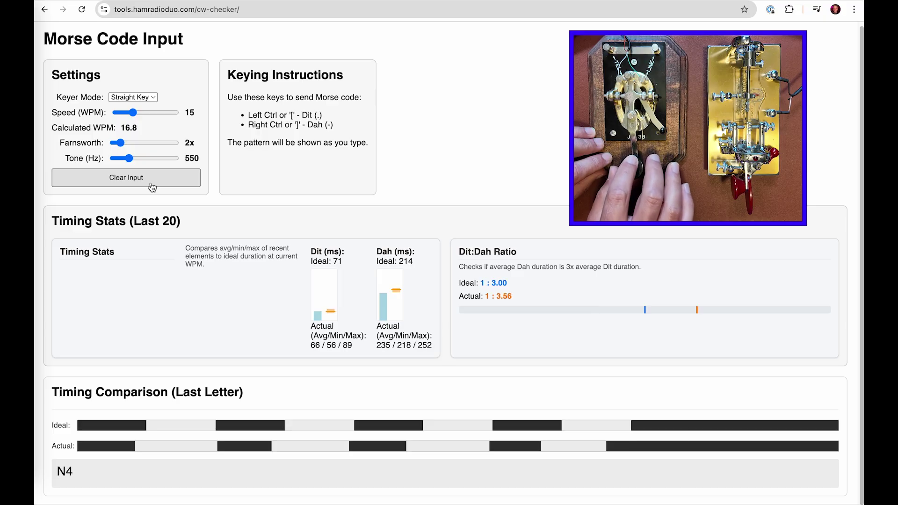
pyautogui.press('ctrl')
pyautogui.press('ctrl')
pyautogui.press('ctrl')
pyautogui.press('ctrl')
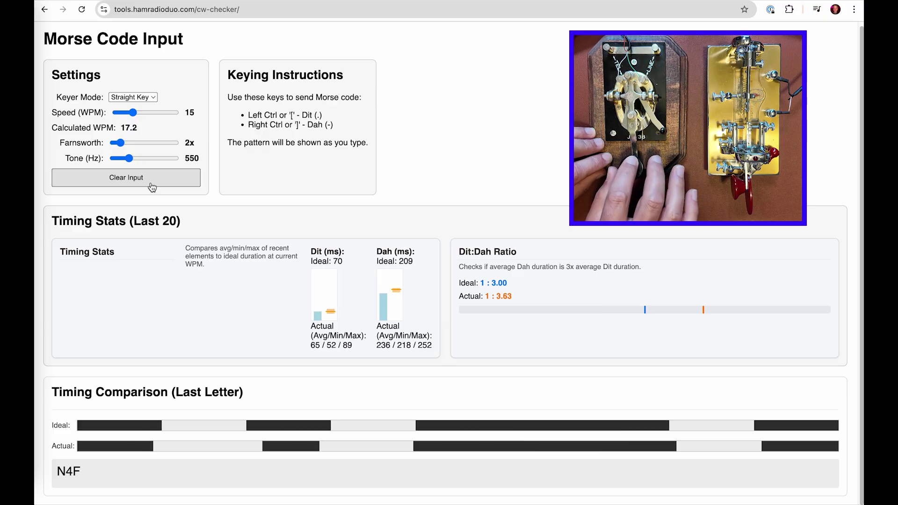
pyautogui.press('ctrl')
pyautogui.press('ctrl')
pyautogui.press('ctrl')
pyautogui.press('ctrl')
pyautogui.press('ctrl')
pyautogui.press('ctrl')
pyautogui.press('ctrl')
pyautogui.press('ctrl')
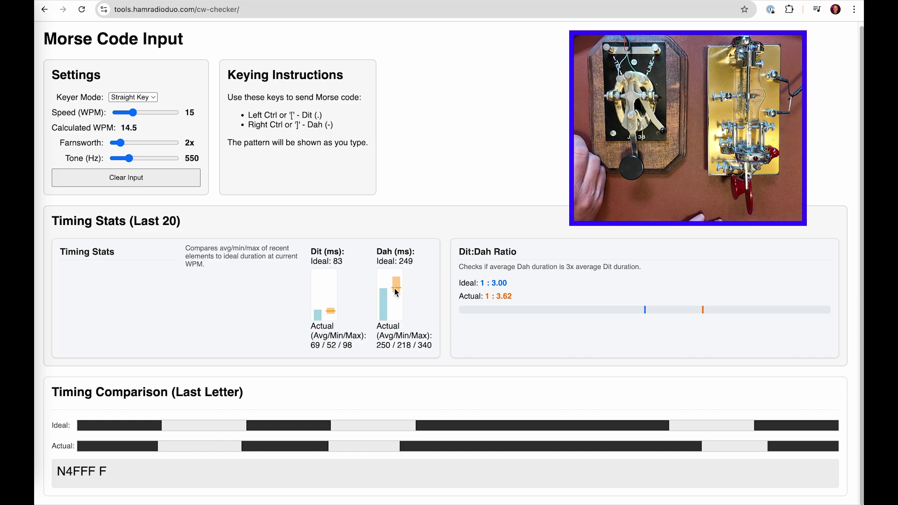
# Step: Clear the N4FFF F text and key N4B, decoded at 16.9 WPM with a 1:3.28 ratio
pyautogui.click(173, 178)
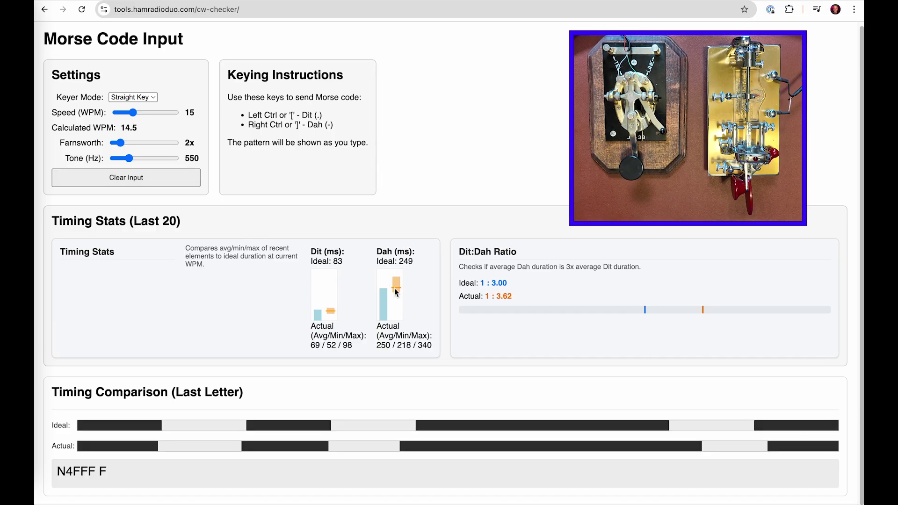
pyautogui.click(185, 179)
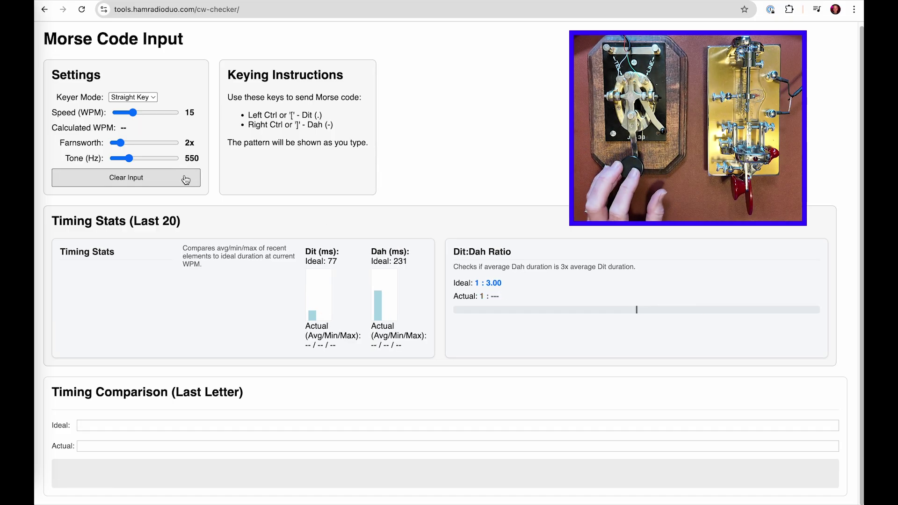
pyautogui.press('ctrl')
pyautogui.press('ctrl')
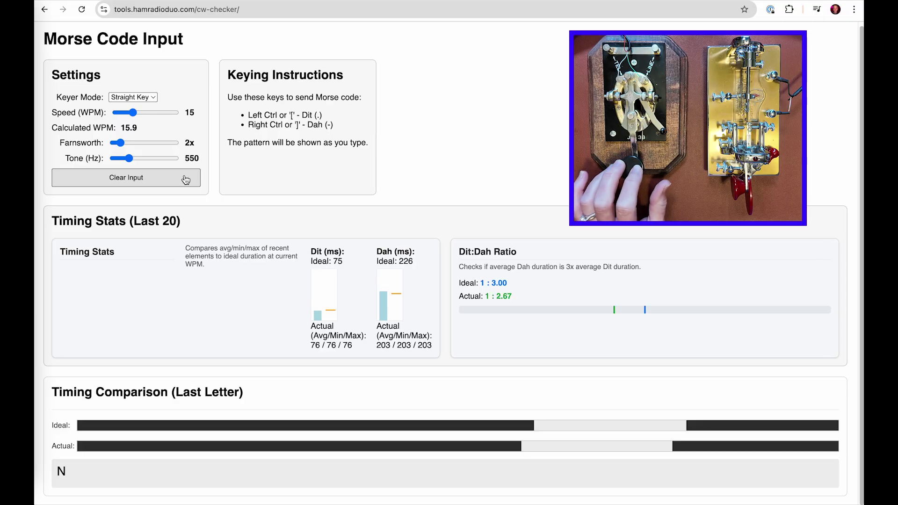
pyautogui.press('ctrl')
pyautogui.press('ctrl')
pyautogui.press('ctrl')
pyautogui.press('ctrl')
pyautogui.press('ctrl')
pyautogui.press('ctrl')
pyautogui.press('ctrl')
pyautogui.press('ctrl')
pyautogui.press('ctrl')
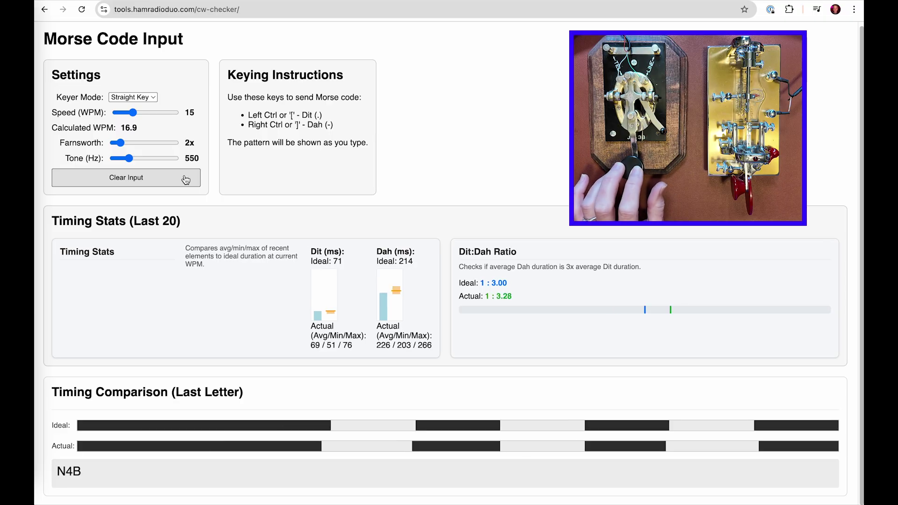
pyautogui.press('ctrl')
pyautogui.press('ctrl')
pyautogui.press('ctrl')
pyautogui.press('ctrl')
pyautogui.press('ctrl')
pyautogui.press('ctrl')
pyautogui.press('ctrl')
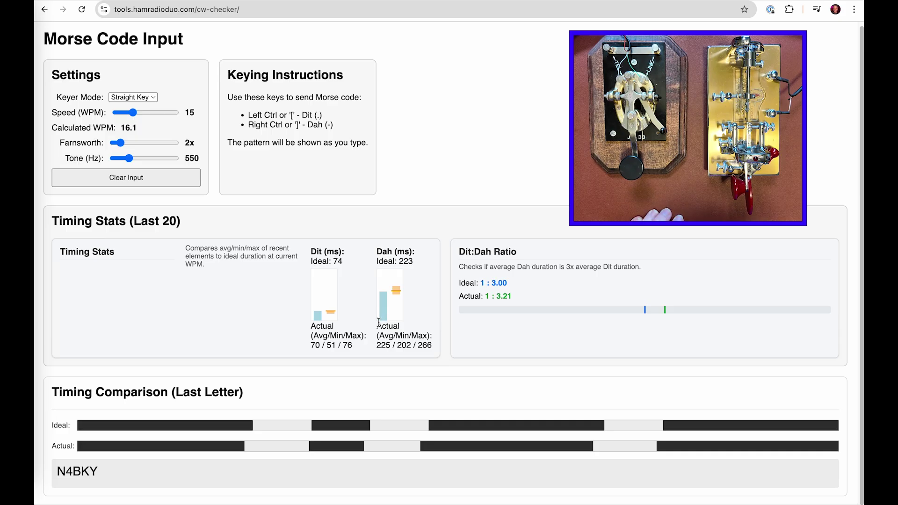
# Step: Clear N4BKY, key dahs and dits on the bug decoding TTTTT TT SHH, then clear it
pyautogui.click(183, 180)
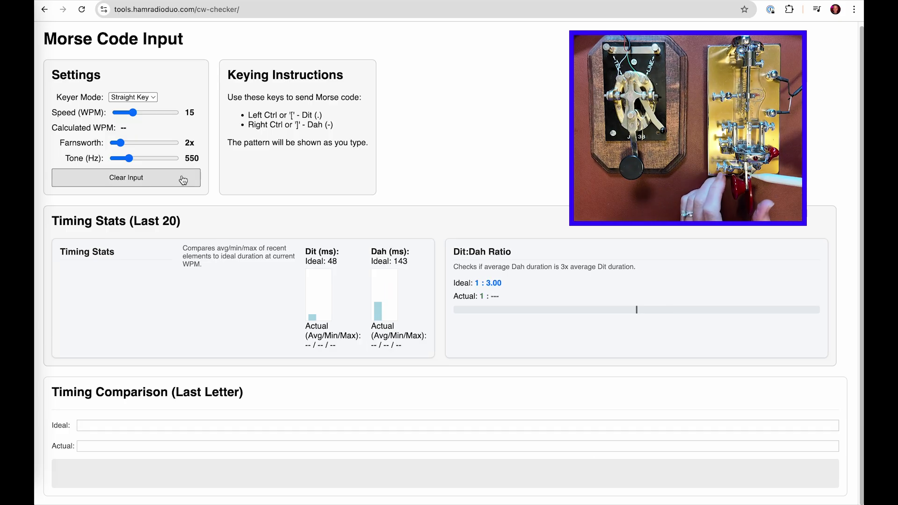
pyautogui.press('Control_R')
pyautogui.press('Control_R')
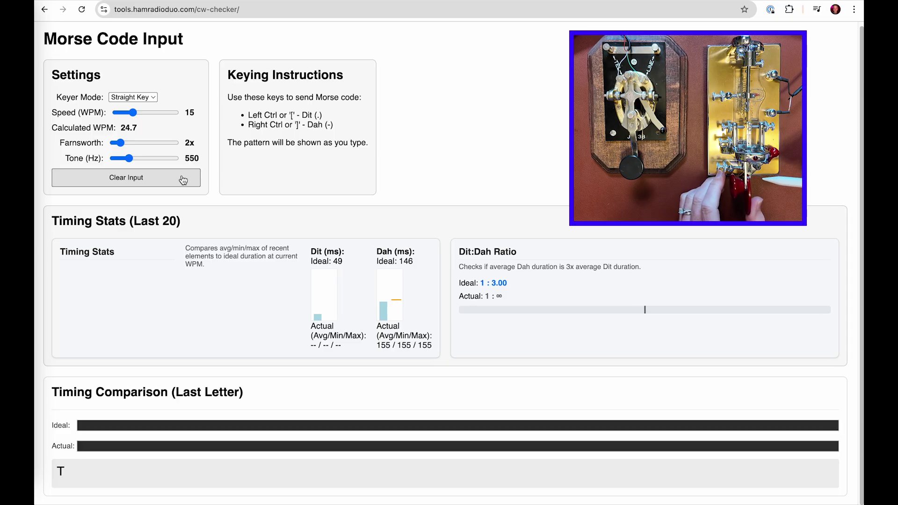
pyautogui.press('Control_R')
pyautogui.press('Control_R')
pyautogui.press('Control_R')
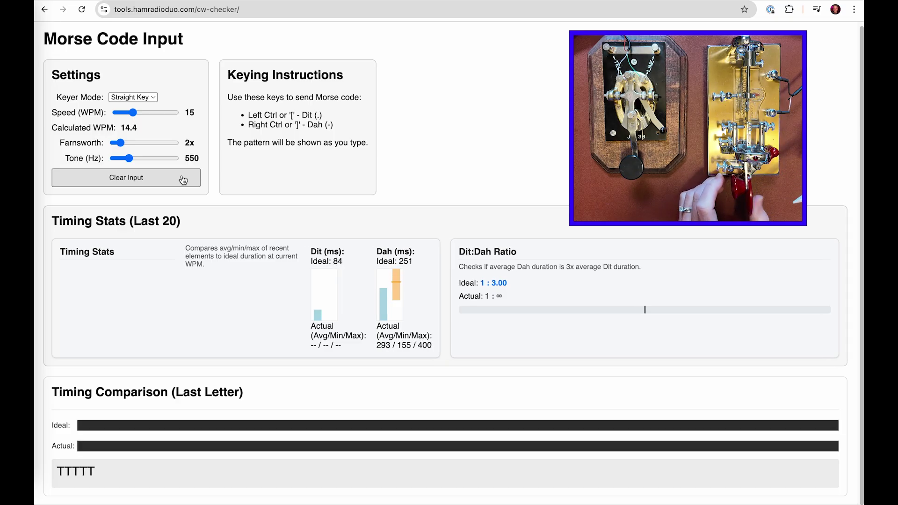
pyautogui.press('Control_R')
pyautogui.press('Control_R')
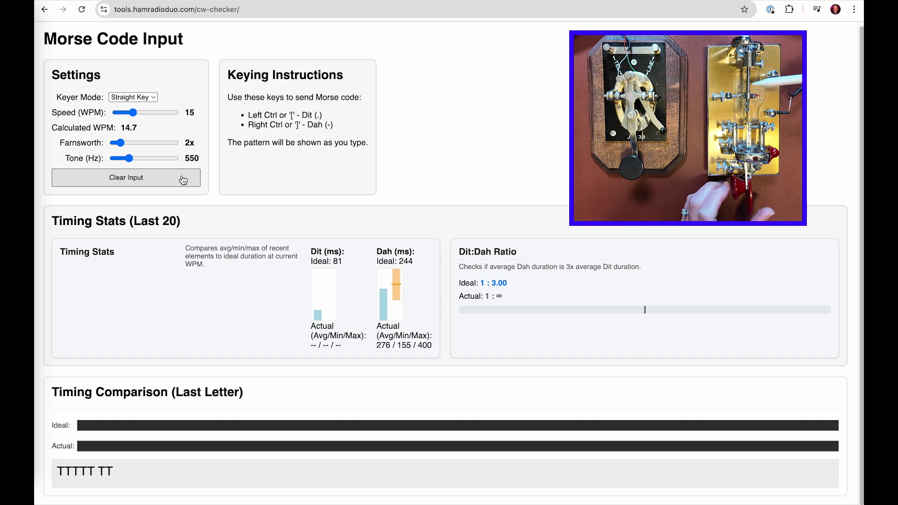
pyautogui.press('ctrl')
pyautogui.press('ctrl')
pyautogui.press('ctrl')
pyautogui.press('ctrl')
pyautogui.press('ctrl')
pyautogui.press('ctrl')
pyautogui.press('ctrl')
pyautogui.press('ctrl')
pyautogui.press('ctrl')
pyautogui.press('ctrl')
pyautogui.press('ctrl')
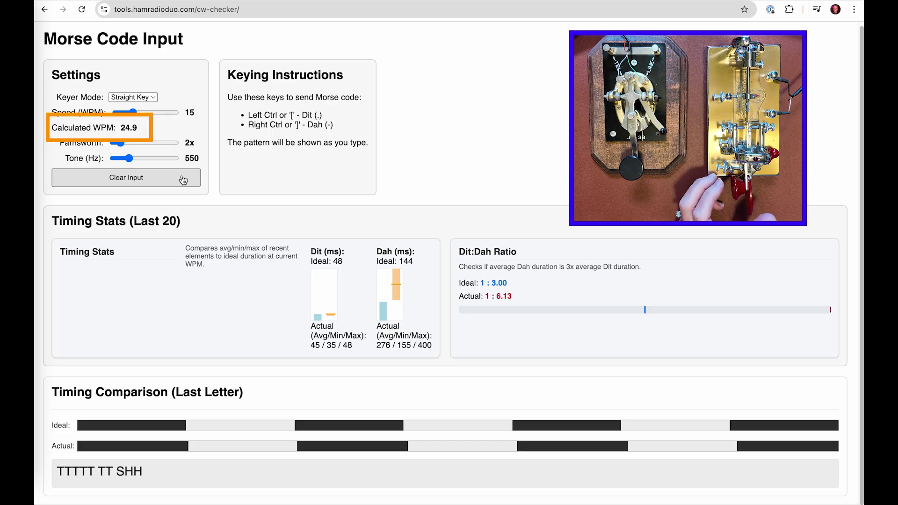
pyautogui.click(183, 180)
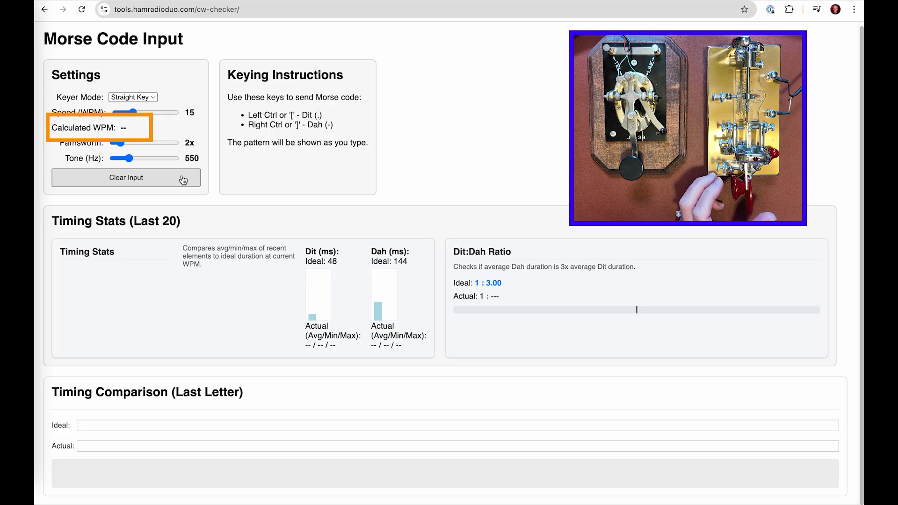
# Step: Key repeated H's on the bug, decoding HHH at 25.9 WPM with 46 ms dits
pyautogui.press('ctrl')
pyautogui.press('ctrl')
pyautogui.press('ctrl')
pyautogui.press('ctrl')
pyautogui.press('ctrl')
pyautogui.press('ctrl')
pyautogui.press('ctrl')
pyautogui.press('ctrl')
pyautogui.press('ctrl')
pyautogui.press('ctrl')
pyautogui.press('ctrl')
pyautogui.press('ctrl')
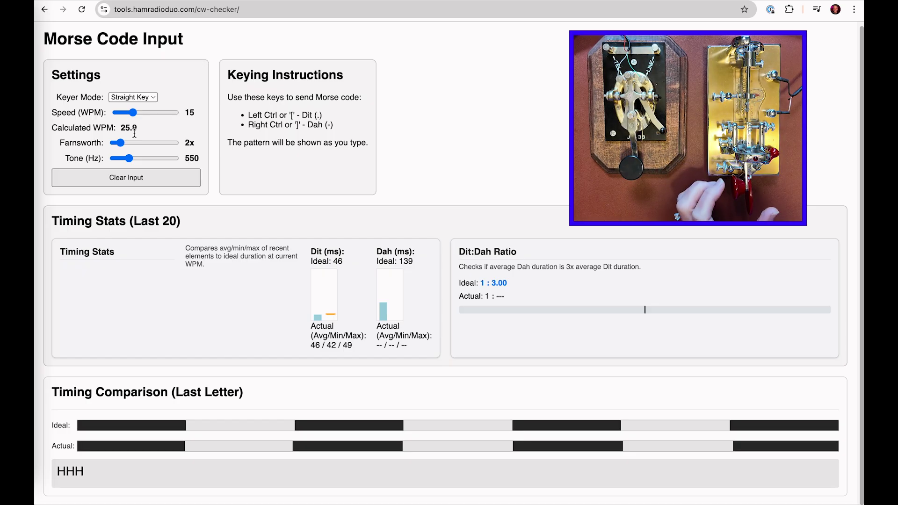
# Step: Clear HHH, key the call sign attempt decoding N4TSKKN, then clear it
pyautogui.click(186, 184)
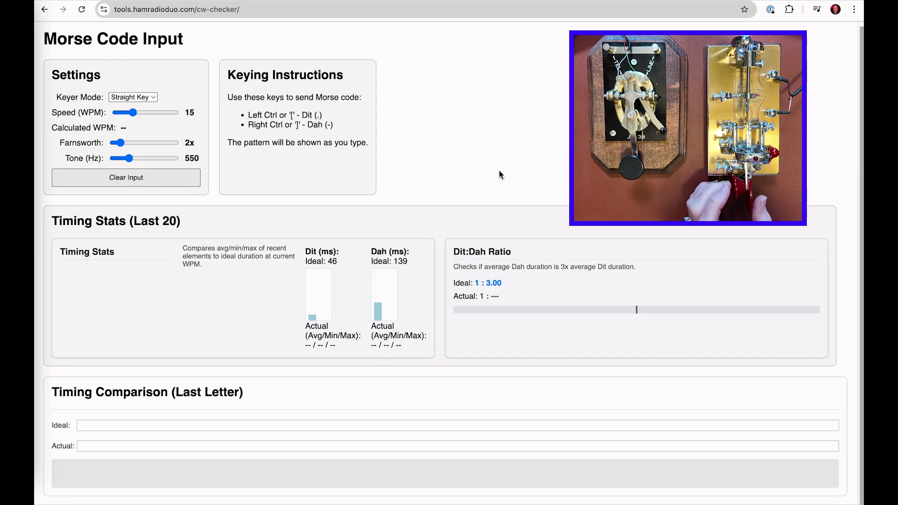
pyautogui.press('ctrl')
pyautogui.press('ctrl')
pyautogui.press('ctrl')
pyautogui.press('ctrl')
pyautogui.press('ctrl')
pyautogui.press('ctrl')
pyautogui.press('ctrl')
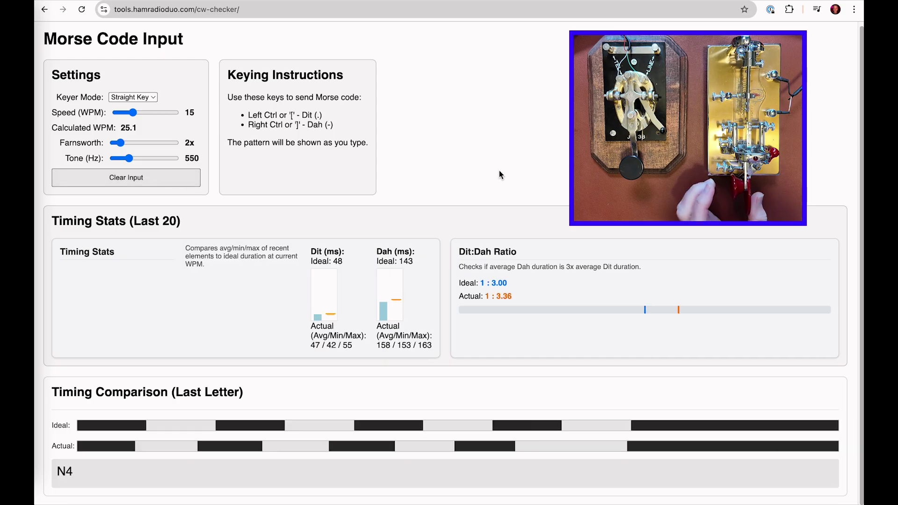
pyautogui.press('ctrl')
pyautogui.press('ctrl')
pyautogui.press('ctrl')
pyautogui.press('ctrl')
pyautogui.press('ctrl')
pyautogui.press('ctrl')
pyautogui.press('ctrl')
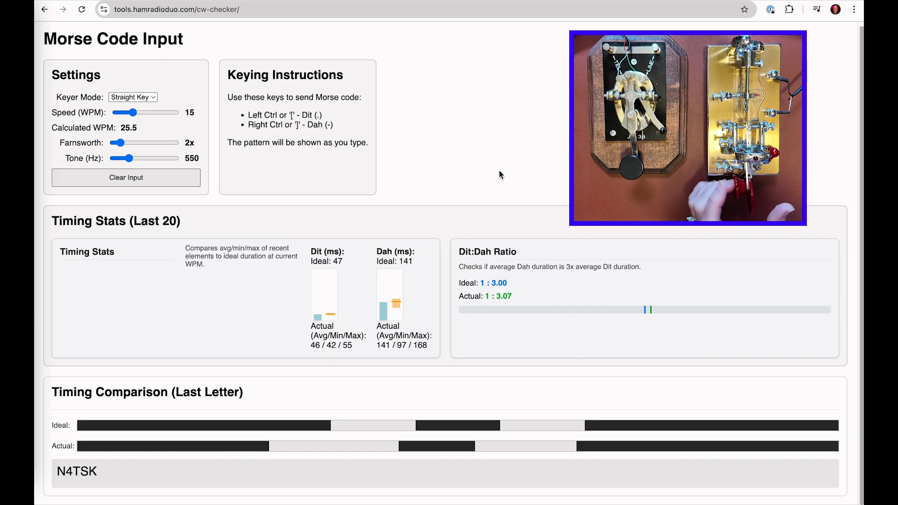
pyautogui.press('ctrl')
pyautogui.press('ctrl')
pyautogui.press('ctrl')
pyautogui.press('ctrl')
pyautogui.press('ctrl')
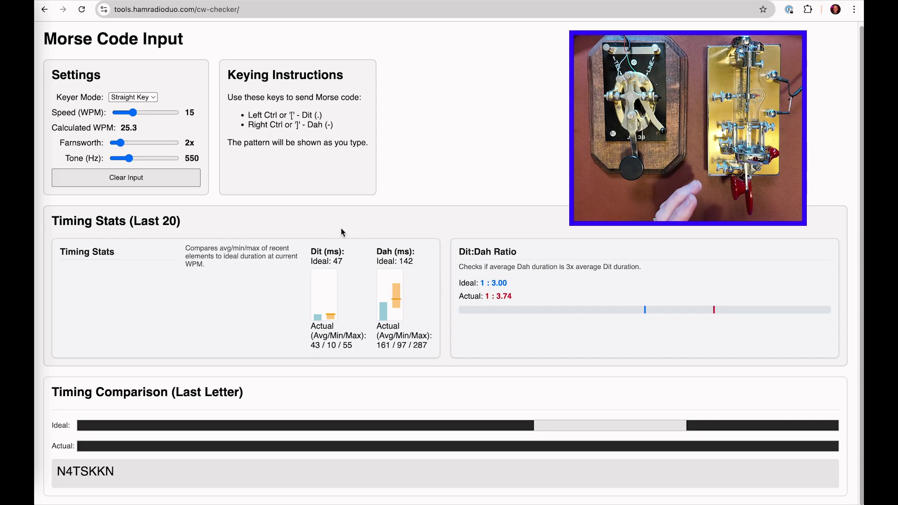
pyautogui.click(179, 186)
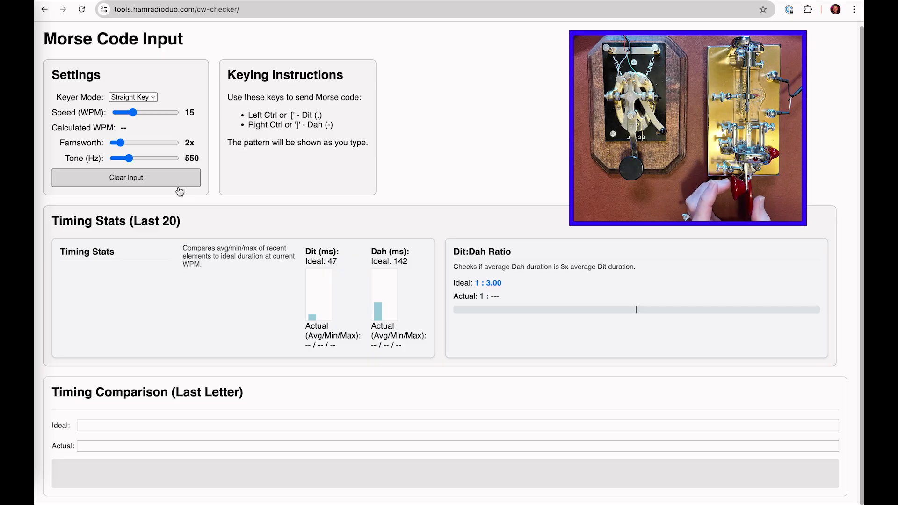
# Step: Discard the N4DKDT attempt, key BENS BEST BENT WIRE at 25.1 WPM, then clear it
pyautogui.press('ctrl')
pyautogui.press('ctrl')
pyautogui.press('ctrl')
pyautogui.press('ctrl')
pyautogui.press('ctrl')
pyautogui.press('ctrl')
pyautogui.press('ctrl')
pyautogui.press('ctrl')
pyautogui.press('ctrl')
pyautogui.press('ctrl')
pyautogui.press('ctrl')
pyautogui.press('ctrl')
pyautogui.press('ctrl')
pyautogui.press('ctrl')
pyautogui.press('ctrl')
pyautogui.press('ctrl')
pyautogui.press('ctrl')
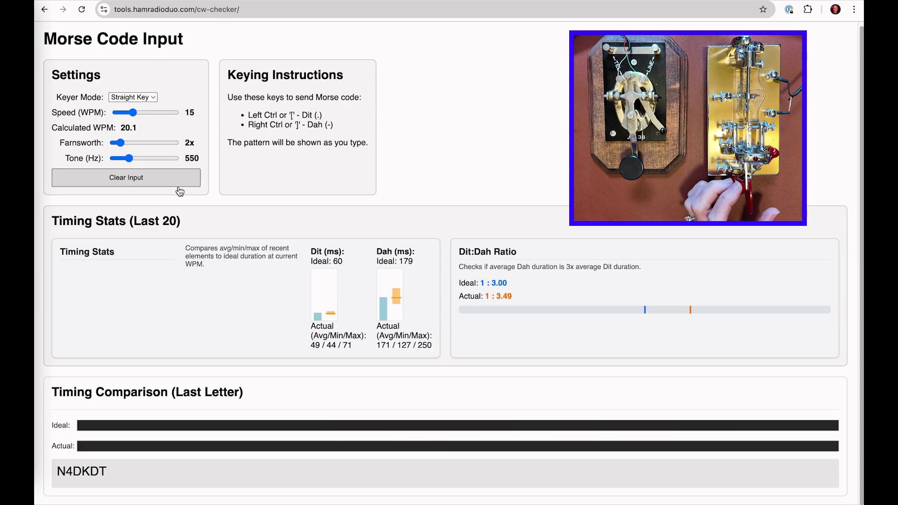
pyautogui.click(179, 181)
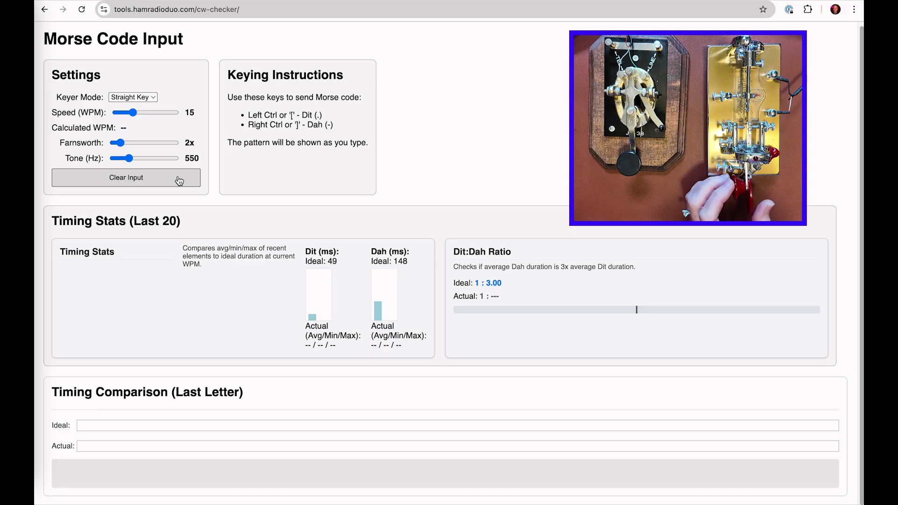
pyautogui.press('ctrl')
pyautogui.press('ctrl')
pyautogui.press('ctrl')
pyautogui.press('ctrl')
pyautogui.press('ctrl')
pyautogui.press('ctrl')
pyautogui.press('ctrl')
pyautogui.press('ctrl')
pyautogui.press('ctrl')
pyautogui.press('ctrl')
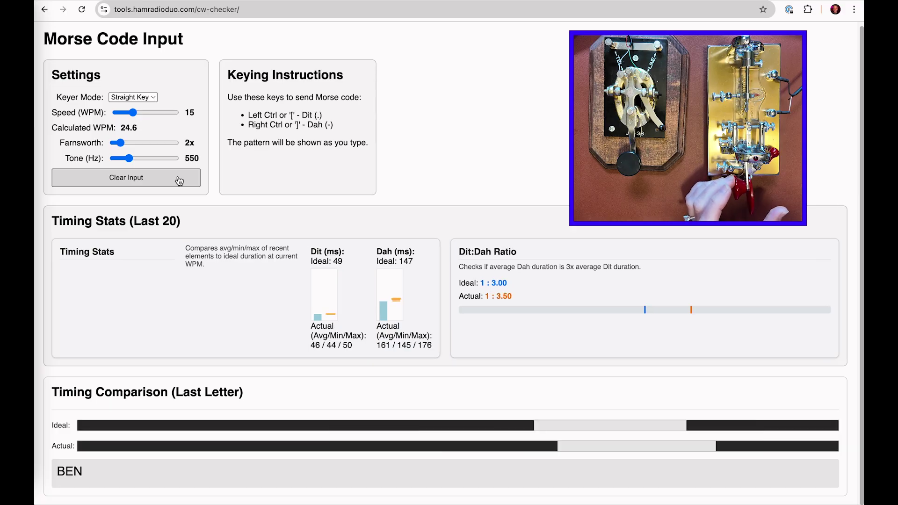
pyautogui.press('ctrl')
pyautogui.press('ctrl')
pyautogui.press('ctrl')
pyautogui.press('ctrl')
pyautogui.press('ctrl')
pyautogui.press('ctrl')
pyautogui.press('ctrl')
pyautogui.press('ctrl')
pyautogui.press('ctrl')
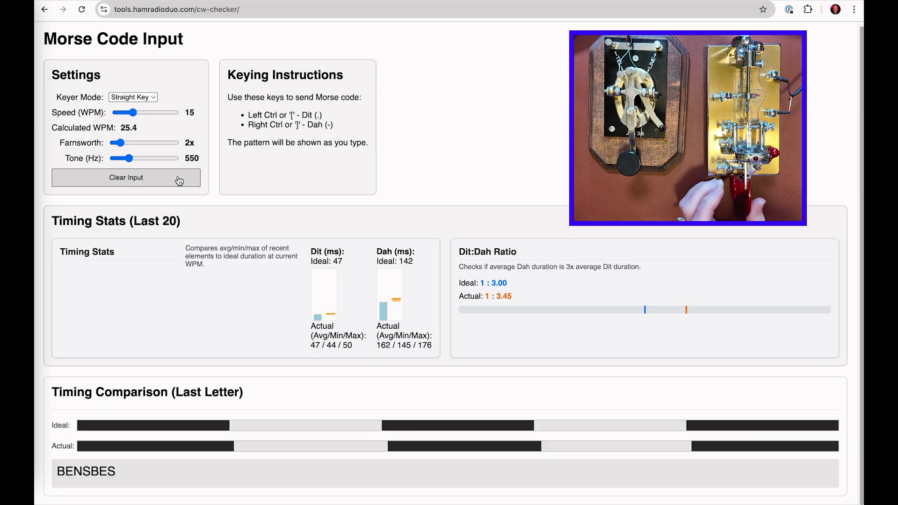
pyautogui.press('ctrl')
pyautogui.press('ctrl')
pyautogui.press('ctrl')
pyautogui.press('ctrl')
pyautogui.press('ctrl')
pyautogui.press('ctrl')
pyautogui.press('ctrl')
pyautogui.press('ctrl')
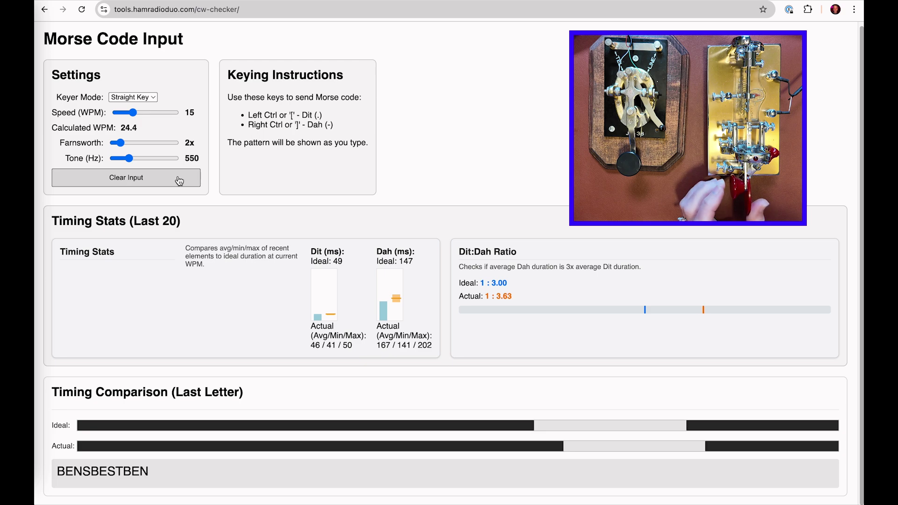
pyautogui.press('ctrl')
pyautogui.press('ctrl')
pyautogui.press('ctrl')
pyautogui.press('ctrl')
pyautogui.press('ctrl')
pyautogui.press('ctrl')
pyautogui.press('ctrl')
pyautogui.press('ctrl')
pyautogui.press('ctrl')
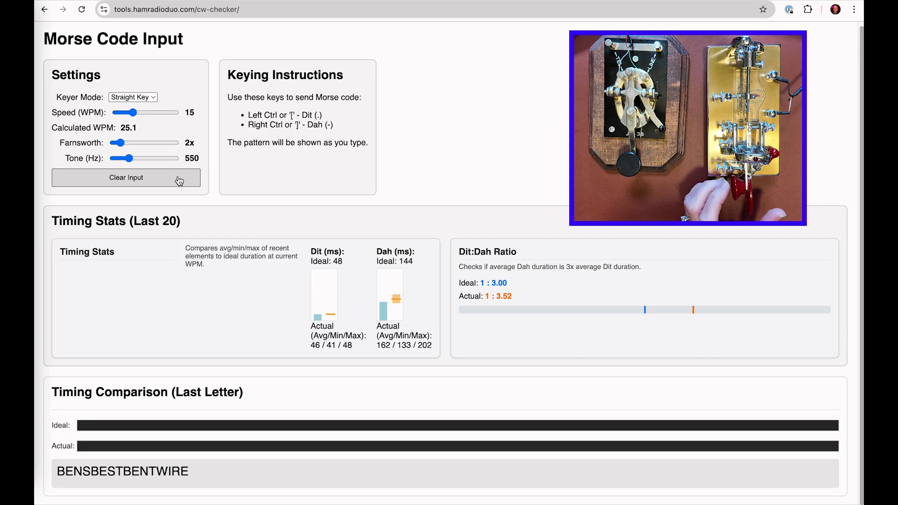
pyautogui.click(180, 184)
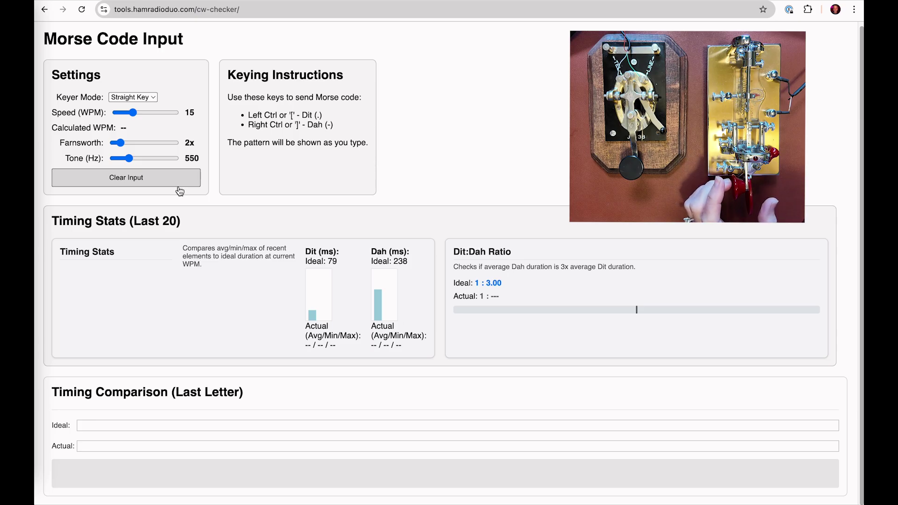
# Step: Key BENS for a new attempt, decoding BEN at 22.2 WPM with a 1:3.93 ratio
pyautogui.press('ctrl')
pyautogui.press('ctrl')
pyautogui.press('ctrl')
pyautogui.press('ctrl')
pyautogui.press('ctrl')
pyautogui.press('ctrl')
pyautogui.press('ctrl')
pyautogui.press('ctrl')
pyautogui.press('ctrl')
pyautogui.press('ctrl')
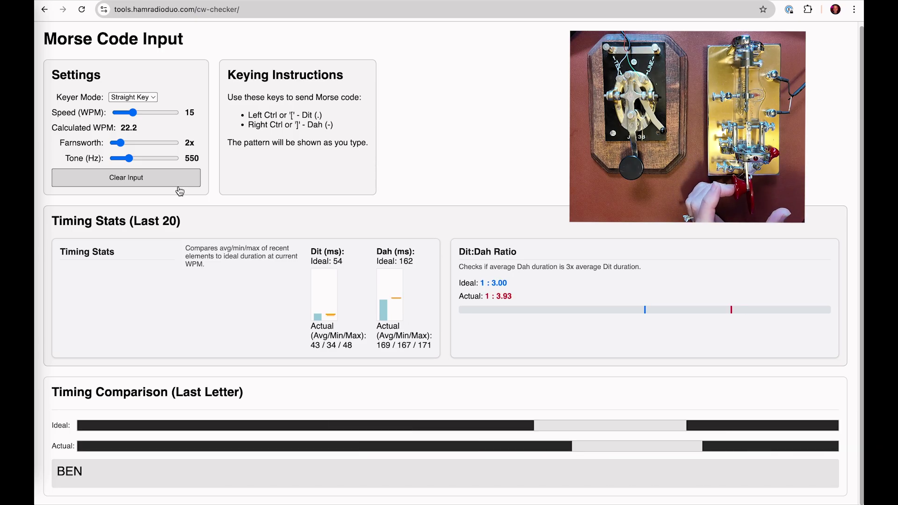
# Step: Key BENS BEST BENT WIRE on the bug, decoding BENSBEHTBENTINERE at 26.2 WPM, ratio 1:3.58
pyautogui.press('ctrl')
pyautogui.press('ctrl')
pyautogui.press('ctrl')
pyautogui.press('ctrl')
pyautogui.press('ctrl')
pyautogui.press('ctrl')
pyautogui.press('ctrl')
pyautogui.press('ctrl')
pyautogui.press('ctrl')
pyautogui.press('ctrl')
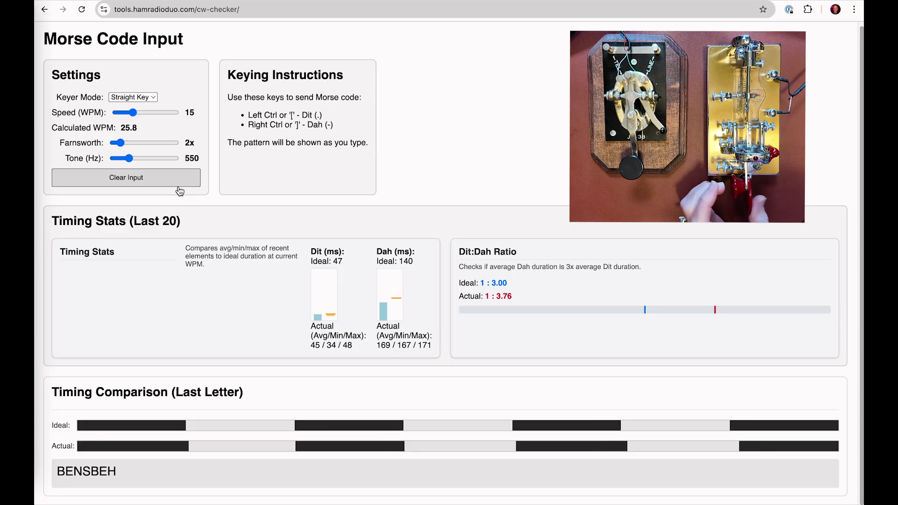
pyautogui.press('ctrl')
pyautogui.press('ctrl')
pyautogui.press('ctrl')
pyautogui.press('ctrl')
pyautogui.press('ctrl')
pyautogui.press('ctrl')
pyautogui.press('ctrl')
pyautogui.press('ctrl')
pyautogui.press('ctrl')
pyautogui.press('ctrl')
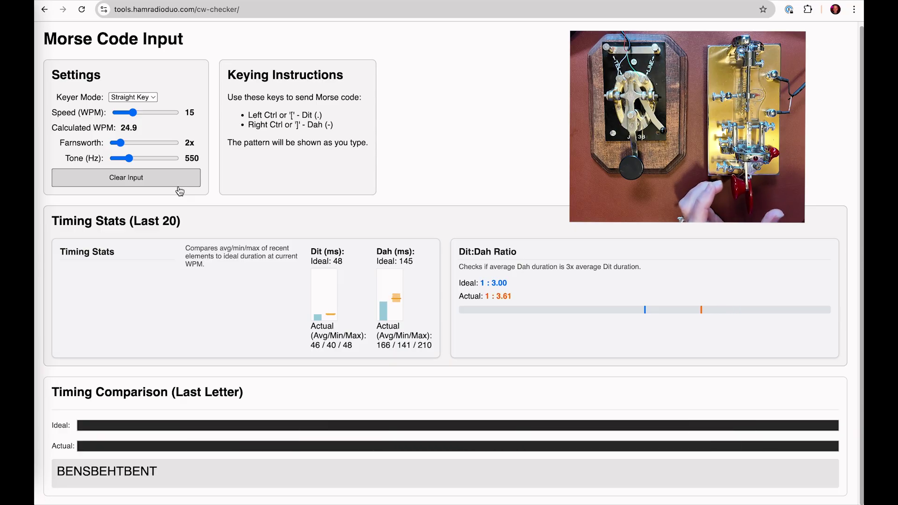
pyautogui.press('ctrl')
pyautogui.press('ctrl')
pyautogui.press('ctrl')
pyautogui.press('ctrl')
pyautogui.press('ctrl')
pyautogui.press('ctrl')
pyautogui.press('ctrl')
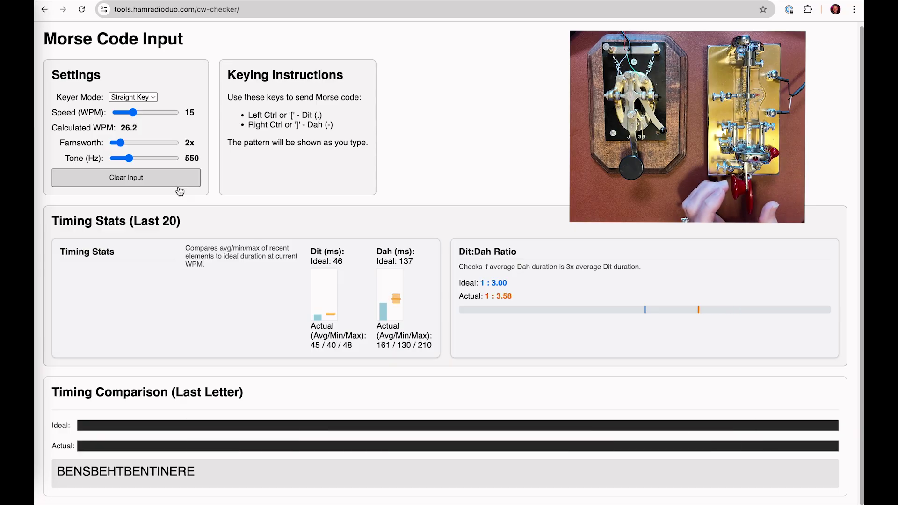